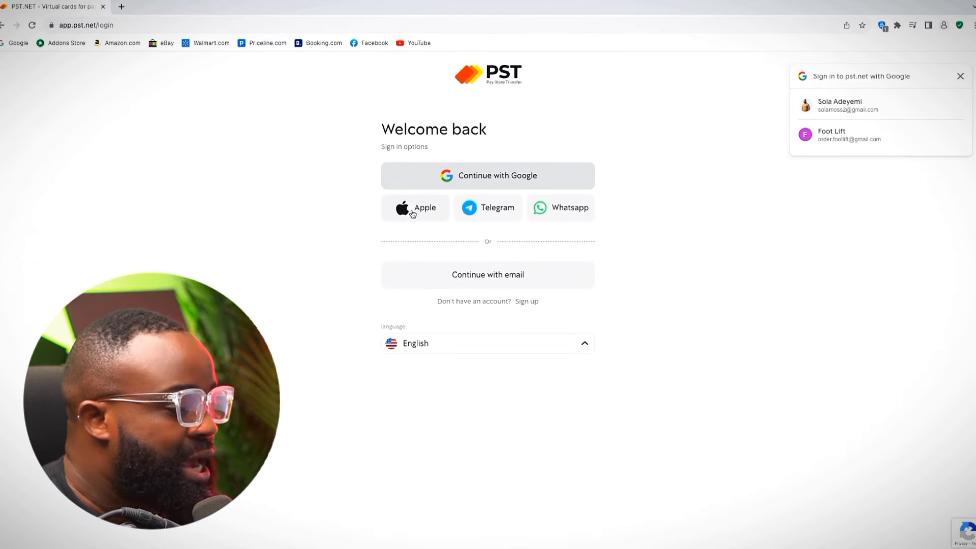
Sign in to PST.NET with Google, choosing the account from the Google account chooser.
left_click(496, 180)
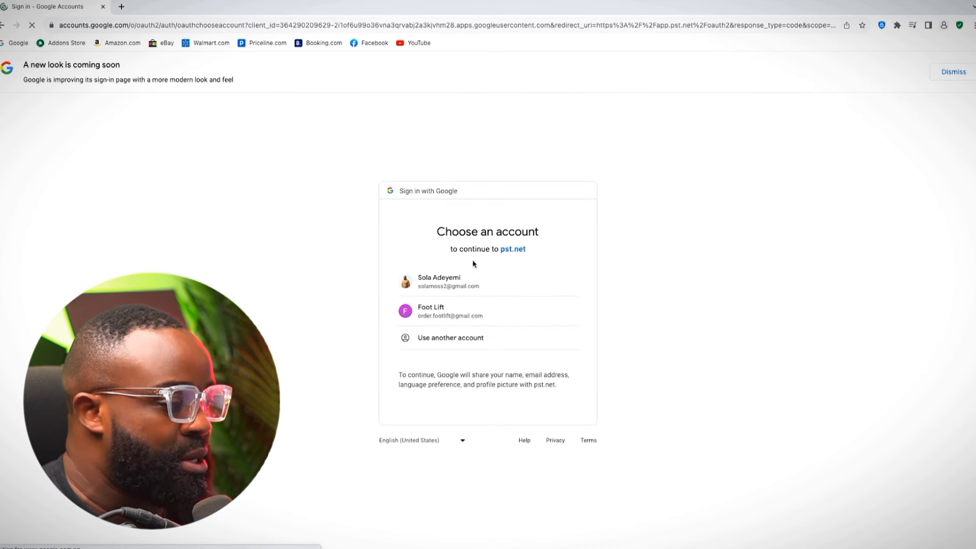
left_click(468, 298)
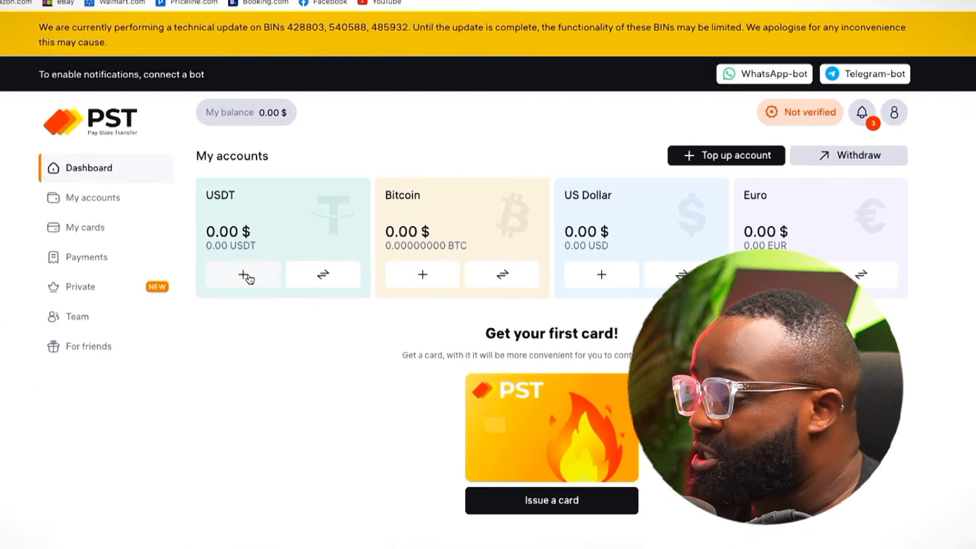
left_click(301, 257)
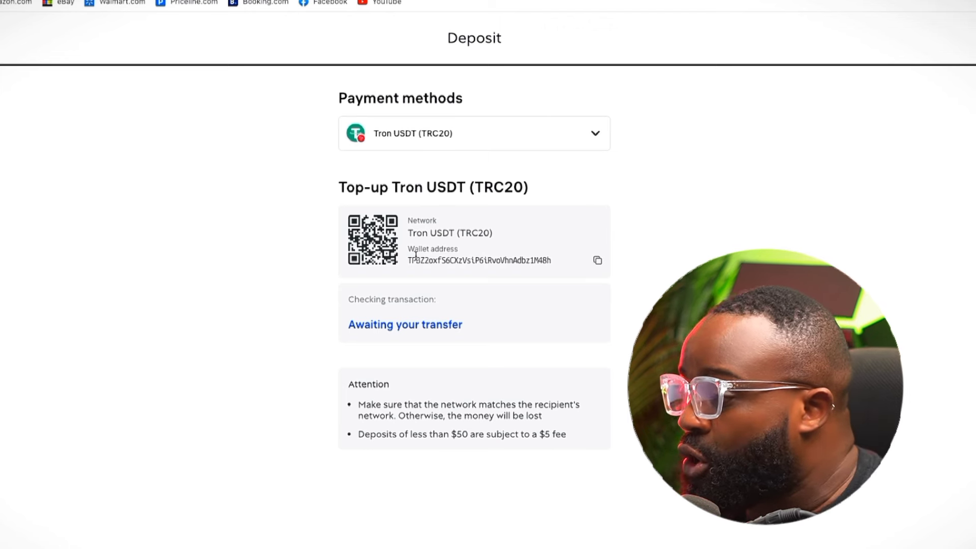
left_click_drag(411, 248, 547, 262)
left_click(541, 260)
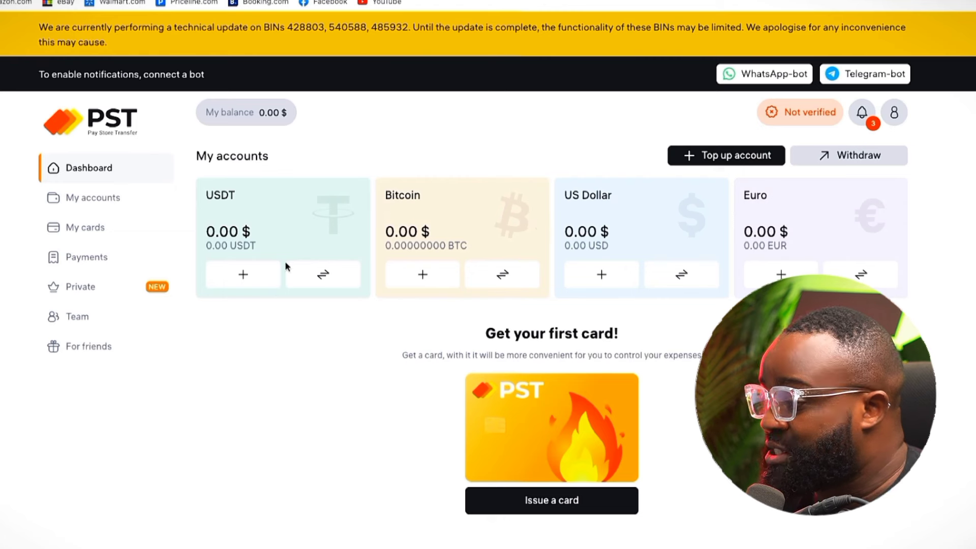
left_click(252, 274)
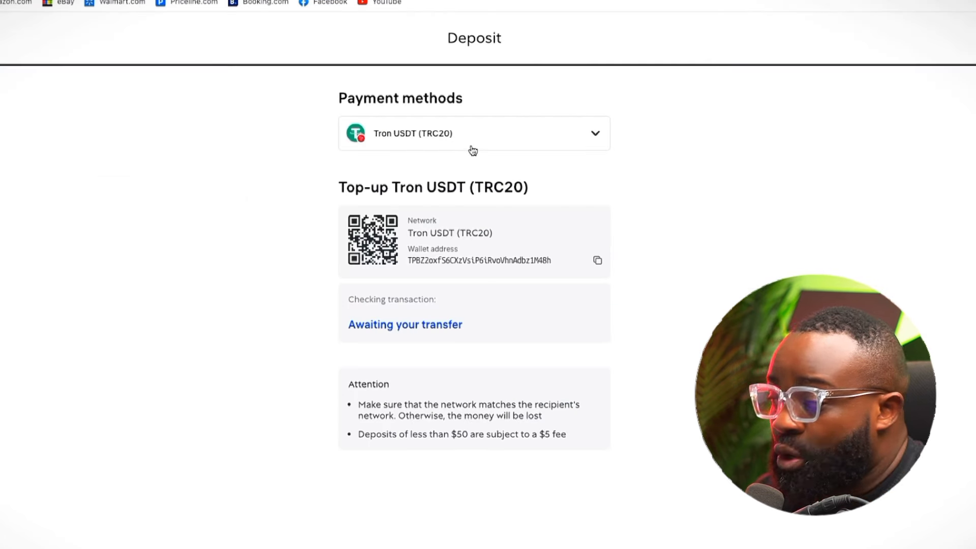
left_click(475, 144)
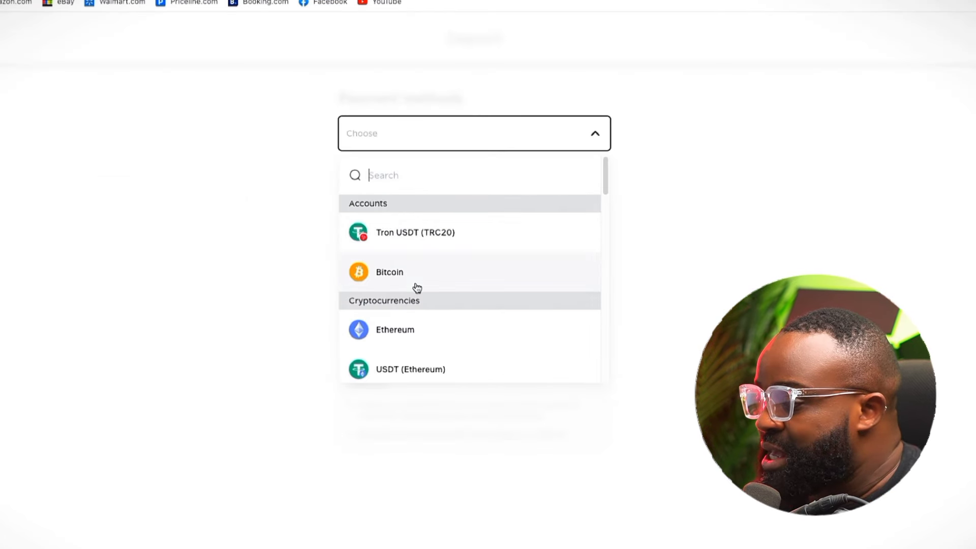
scroll(432, 315, "down", 8)
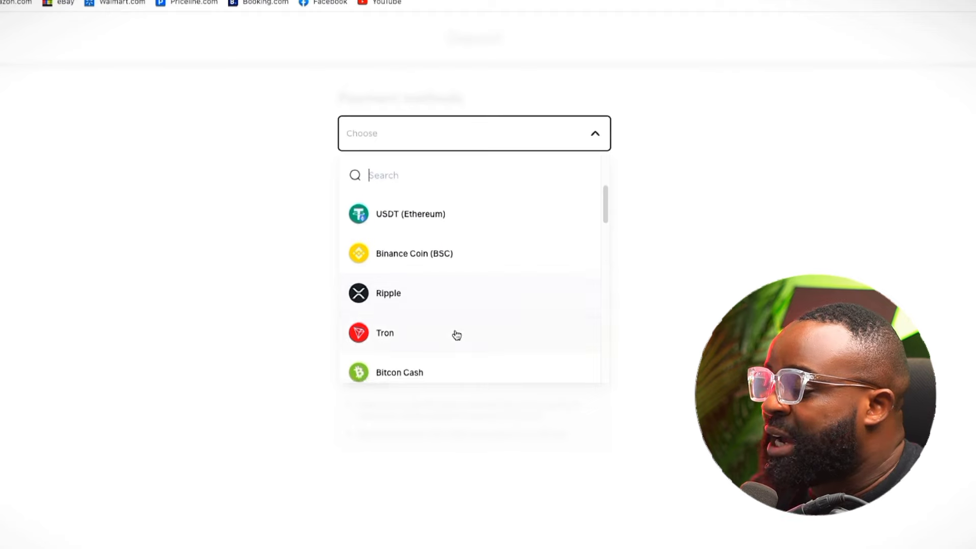
scroll(450, 327, "down", 10)
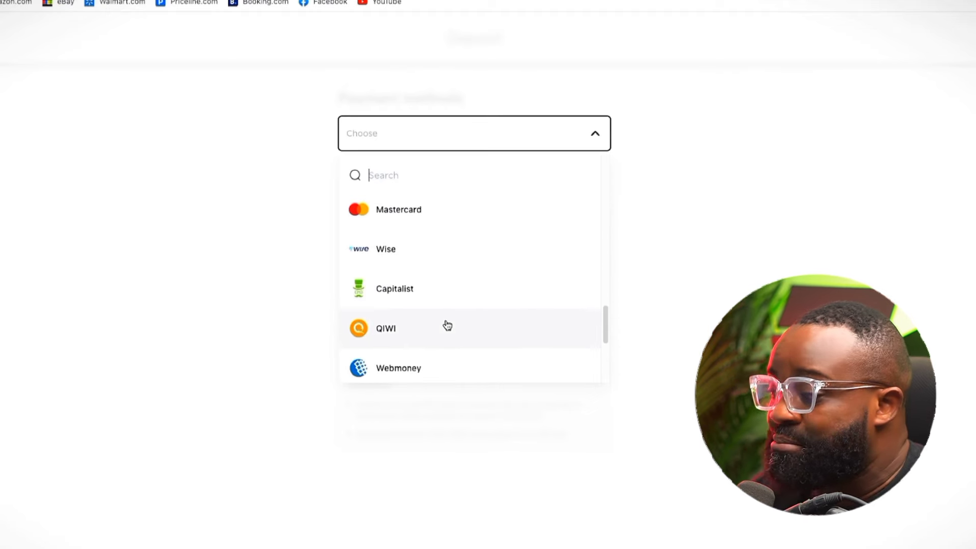
scroll(442, 305, "up", 10)
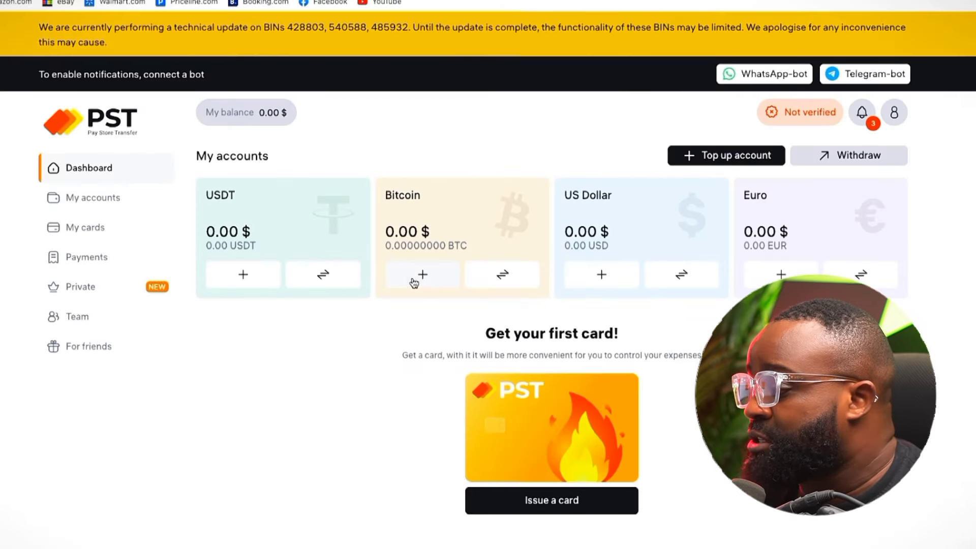
Open the deposit page for the Bitcoin account from its + button.
left_click(415, 283)
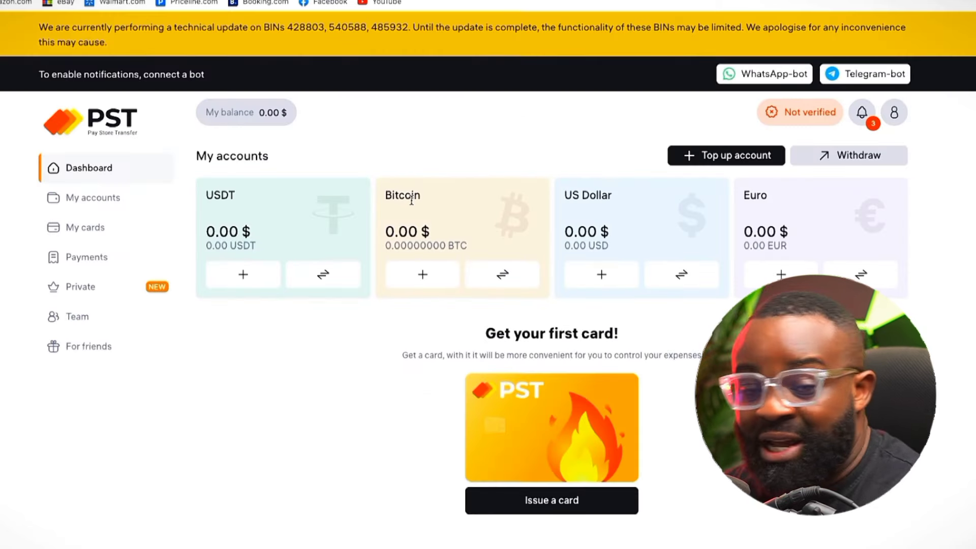
left_click(422, 276)
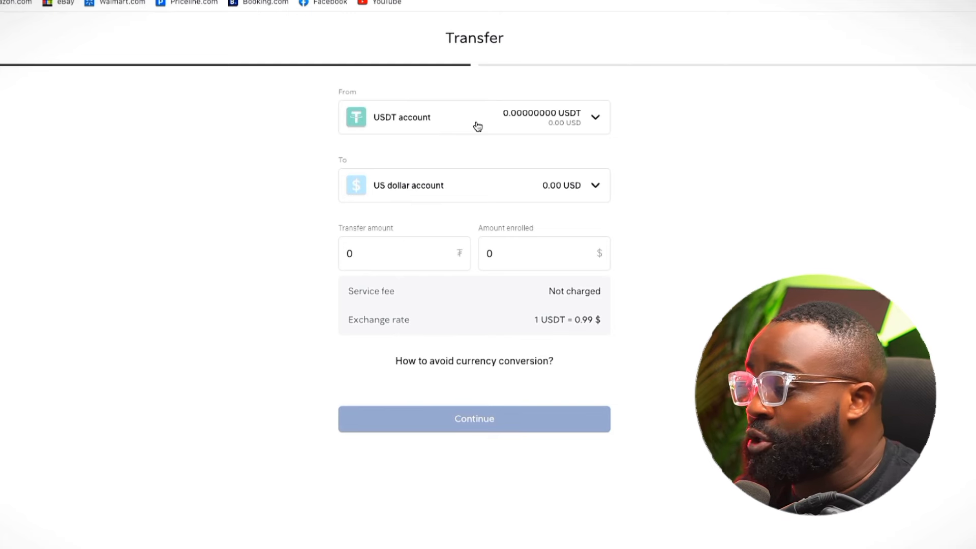
Keep the USDT account selected as the transfer's From source.
left_click(438, 127)
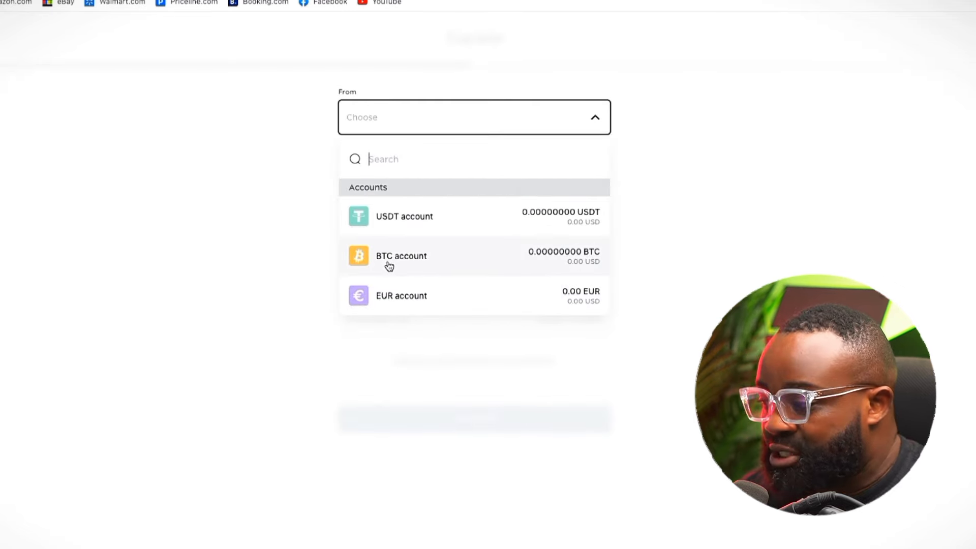
left_click(437, 216)
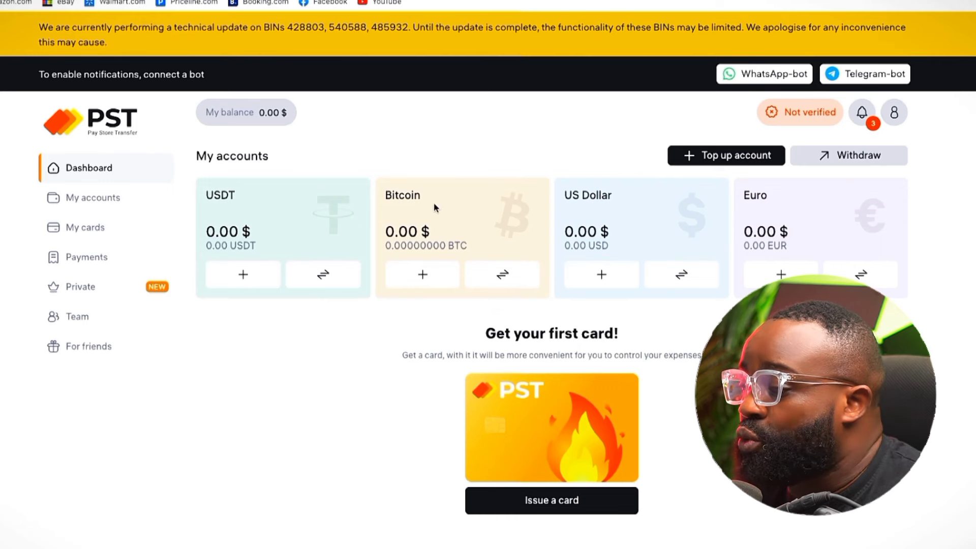
Go to My cards, then start account verification from the Not verified badge.
left_click(101, 228)
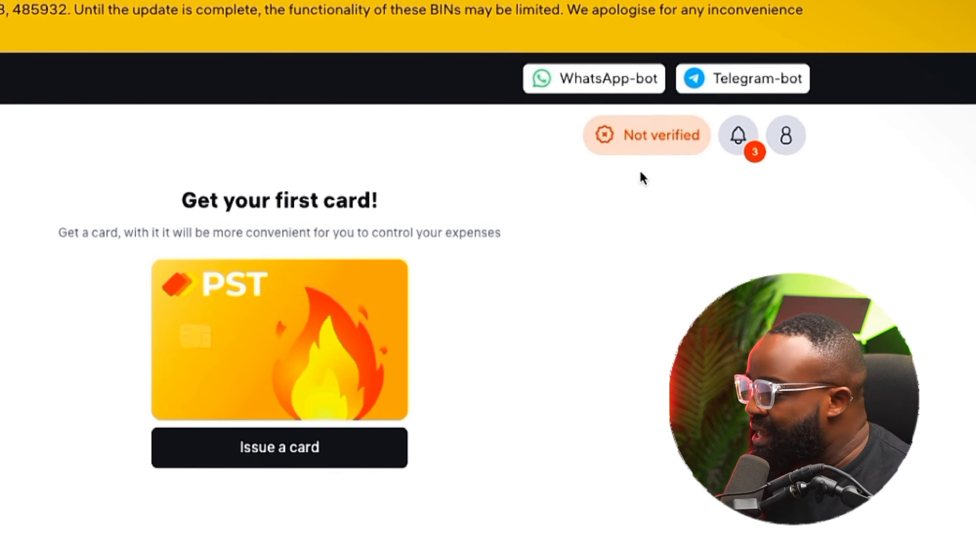
left_click(655, 149)
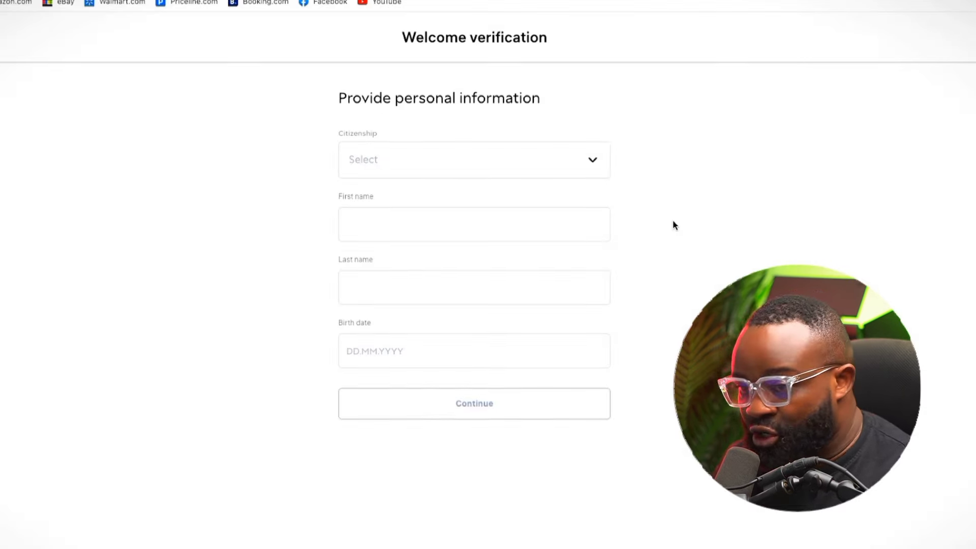
Select Nigeria as citizenship, enter first name, last name and birth date, and continue to review.
left_click(458, 173)
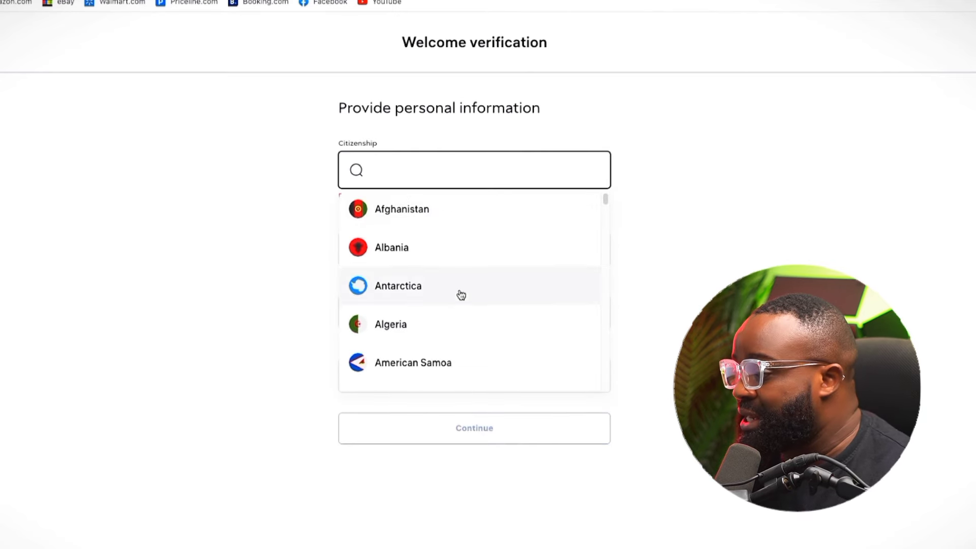
scroll(462, 294, "down", 3)
scroll(459, 295, "down", 10)
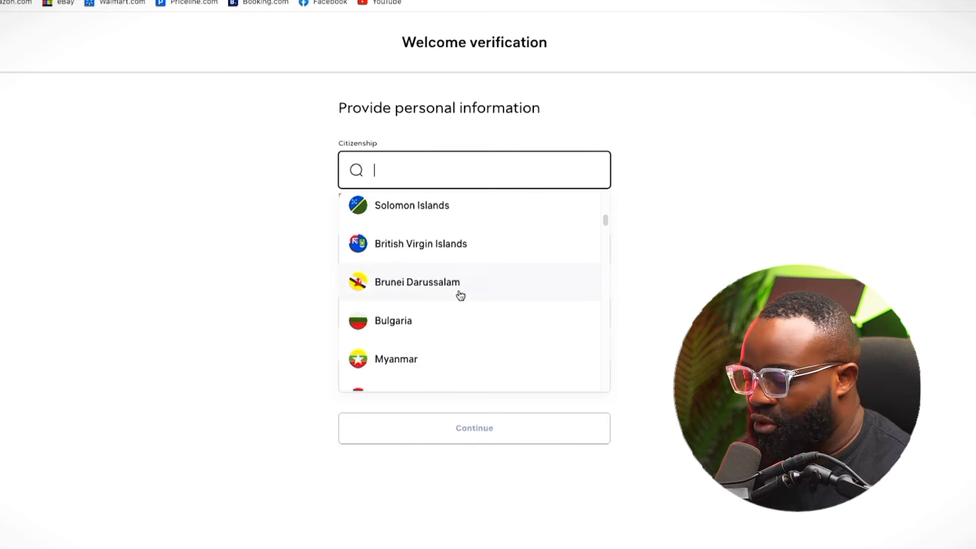
type("nigeria")
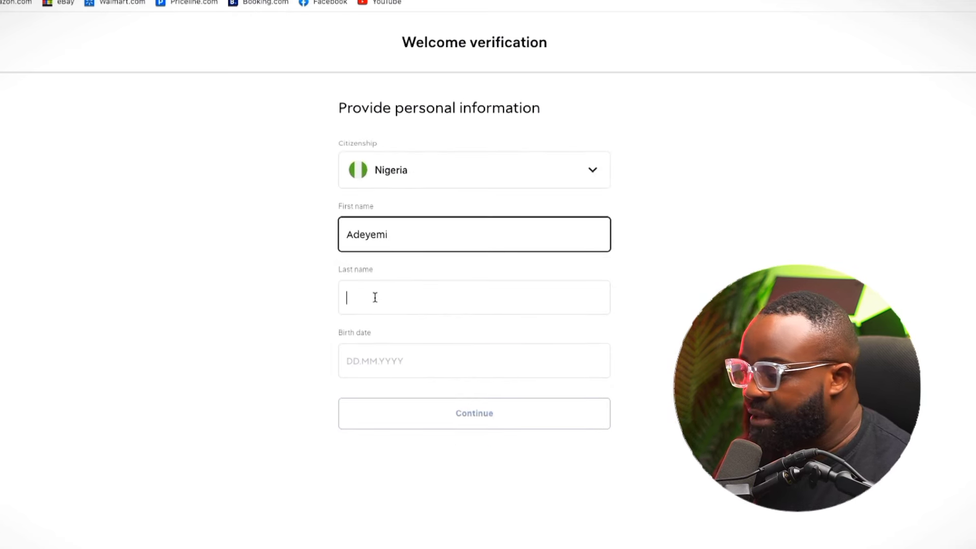
type("Adesola")
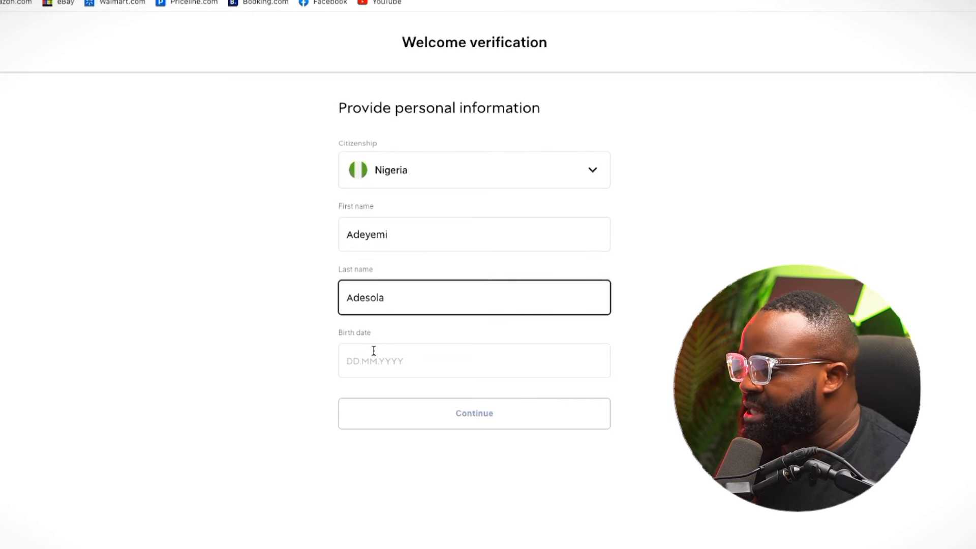
left_click(372, 360)
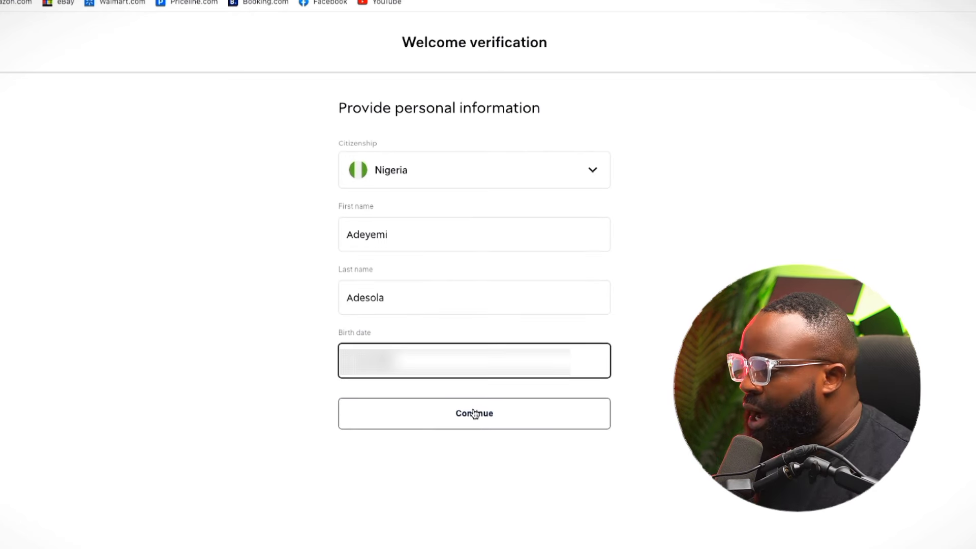
left_click(475, 412)
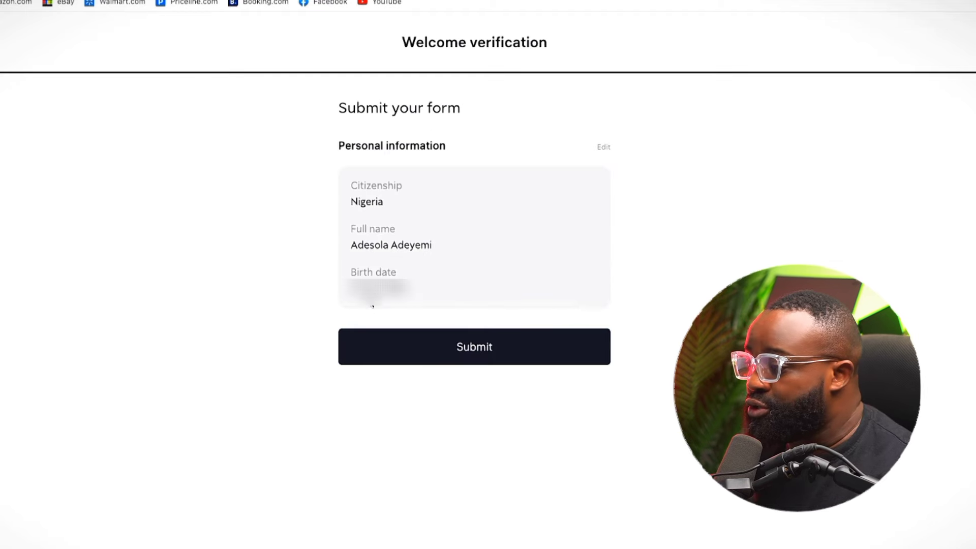
left_click(453, 347)
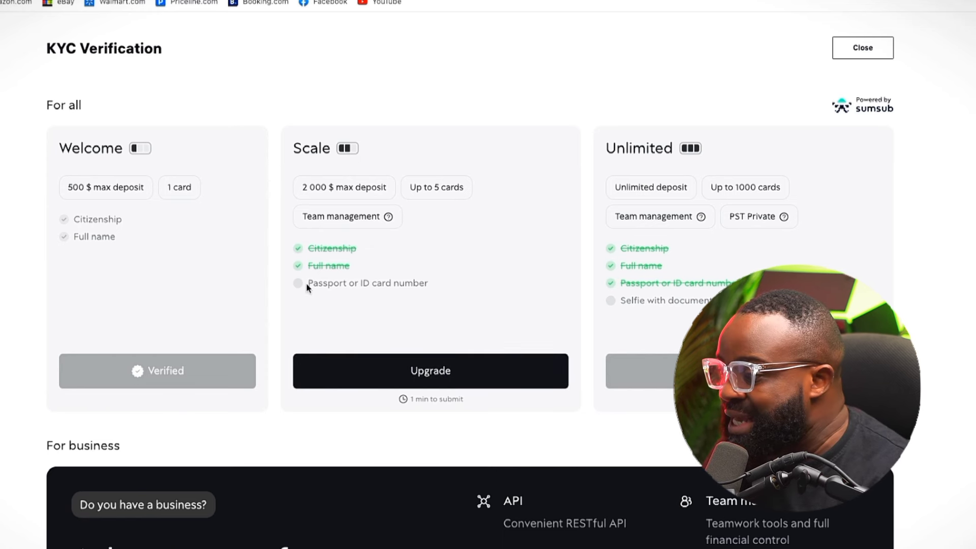
left_click_drag(309, 281, 429, 288)
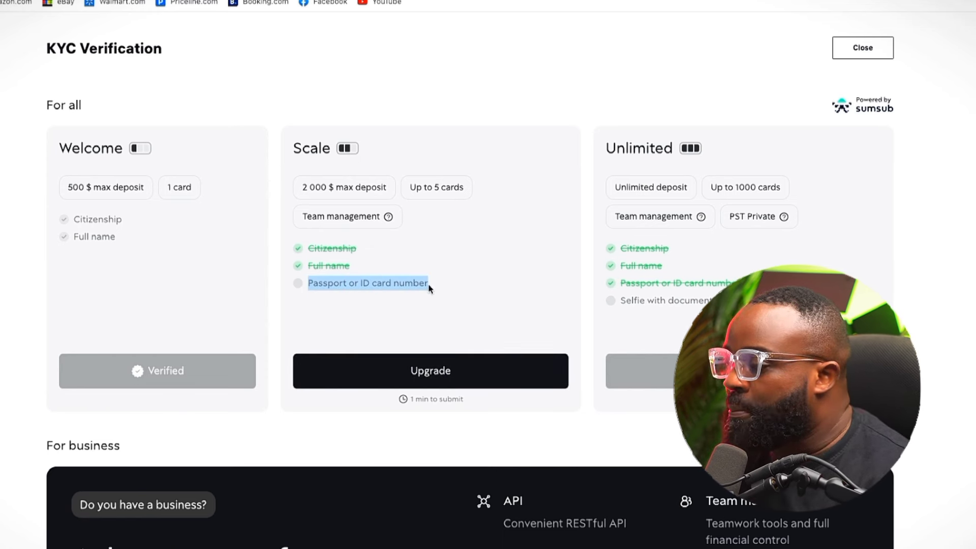
left_click(422, 312)
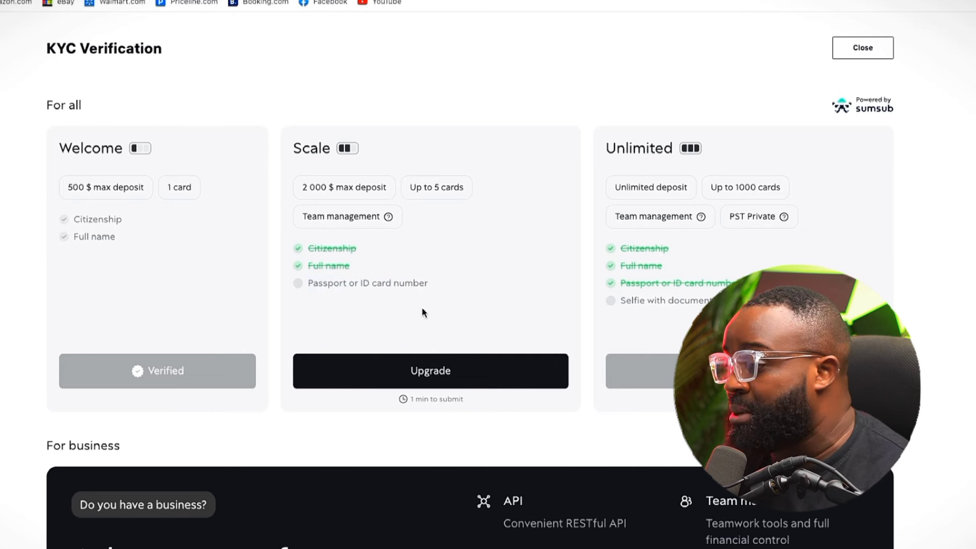
Upgrade to the Scale tier, choose Nigeria as citizenship, and submit the verification.
left_click(437, 375)
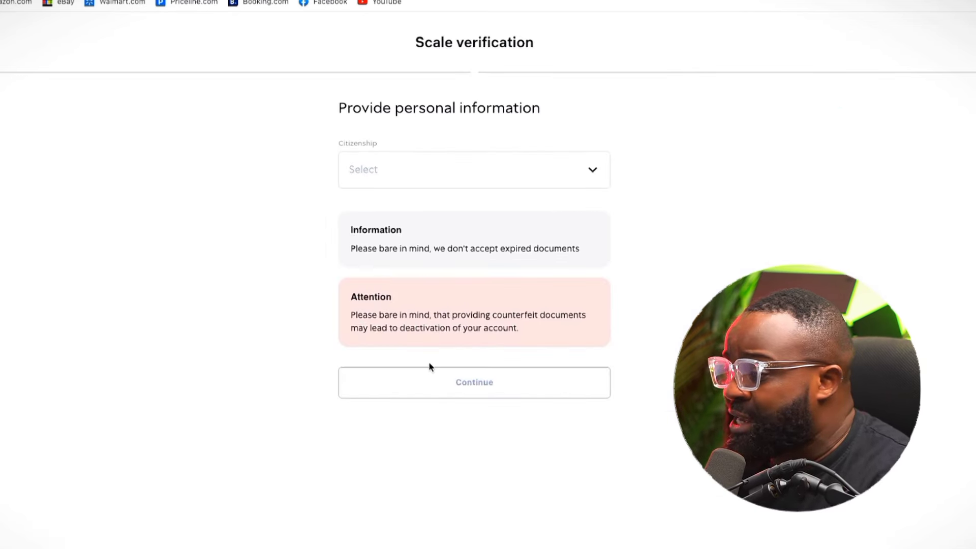
left_click(391, 175)
type("n")
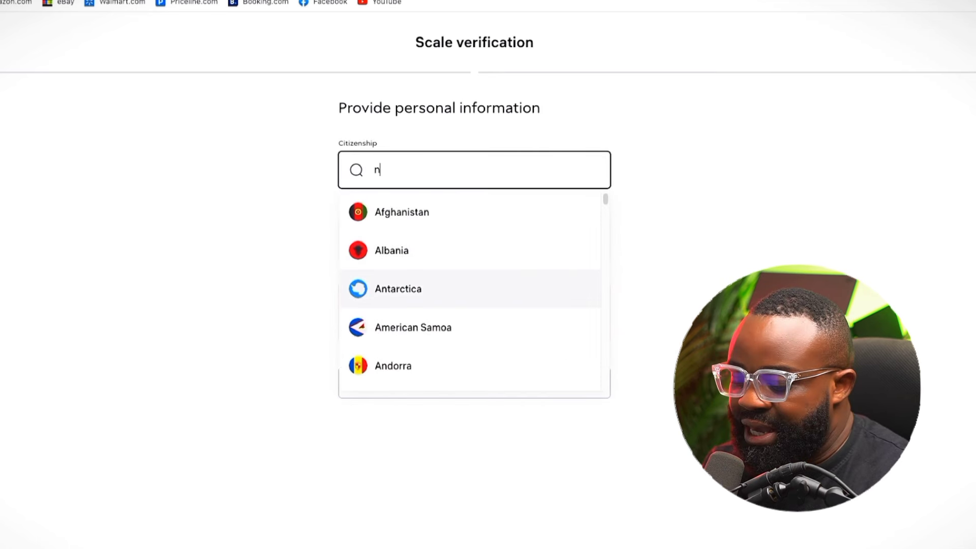
type("iger")
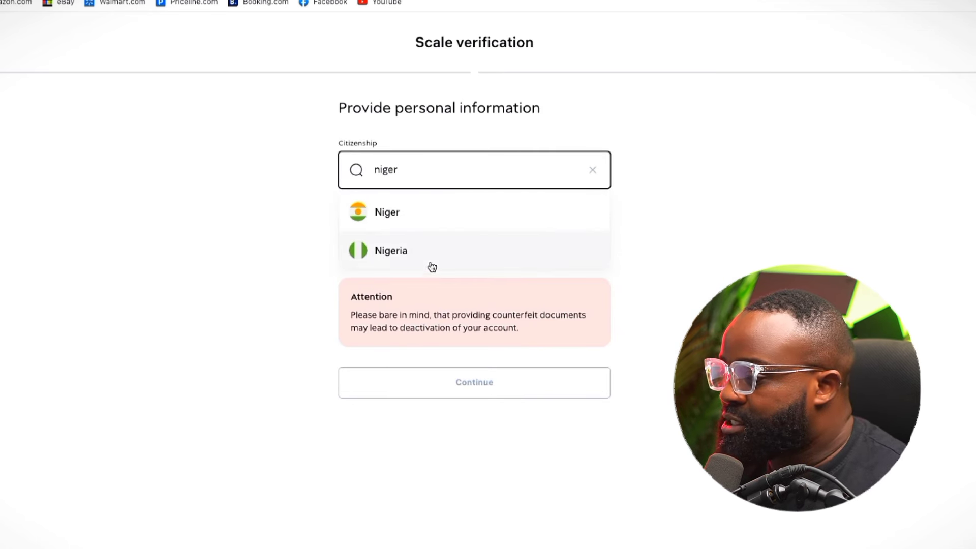
left_click(413, 262)
left_click(460, 382)
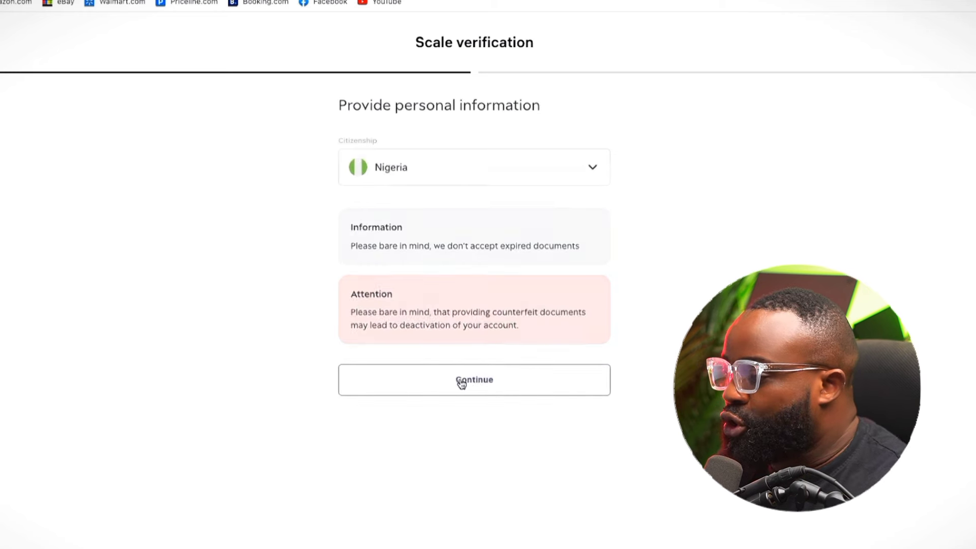
left_click(477, 260)
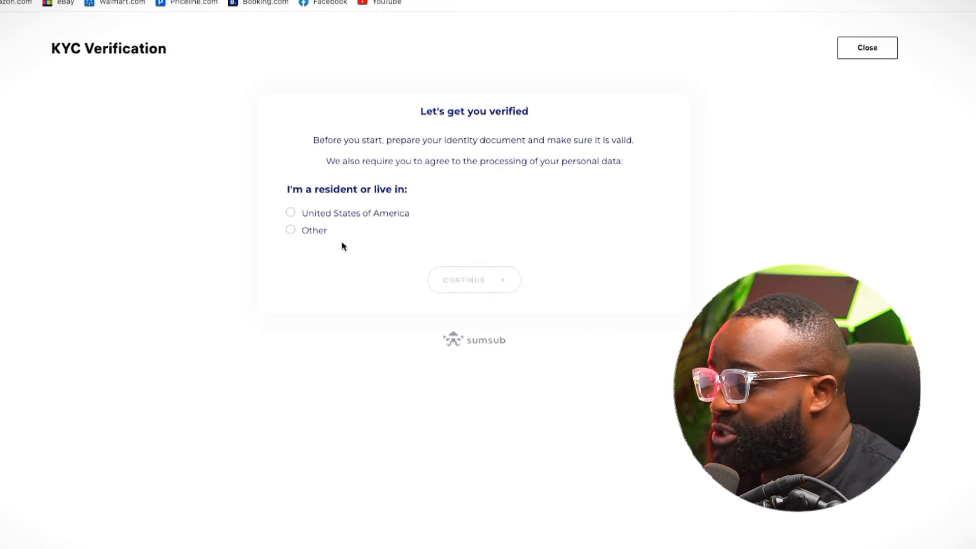
Close the KYC identity verification page.
left_click(852, 56)
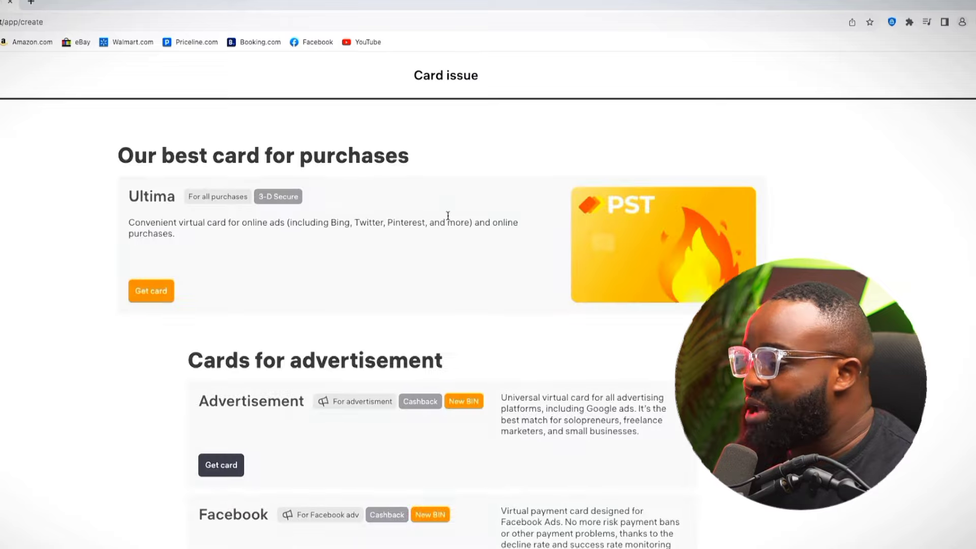
scroll(554, 272, "down", 3)
scroll(480, 269, "up", 3)
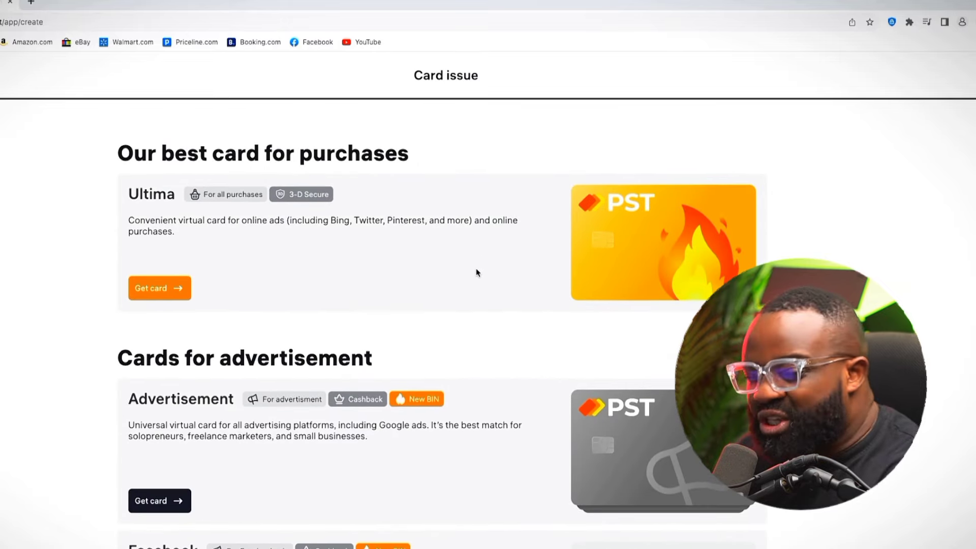
scroll(396, 262, "down", 2)
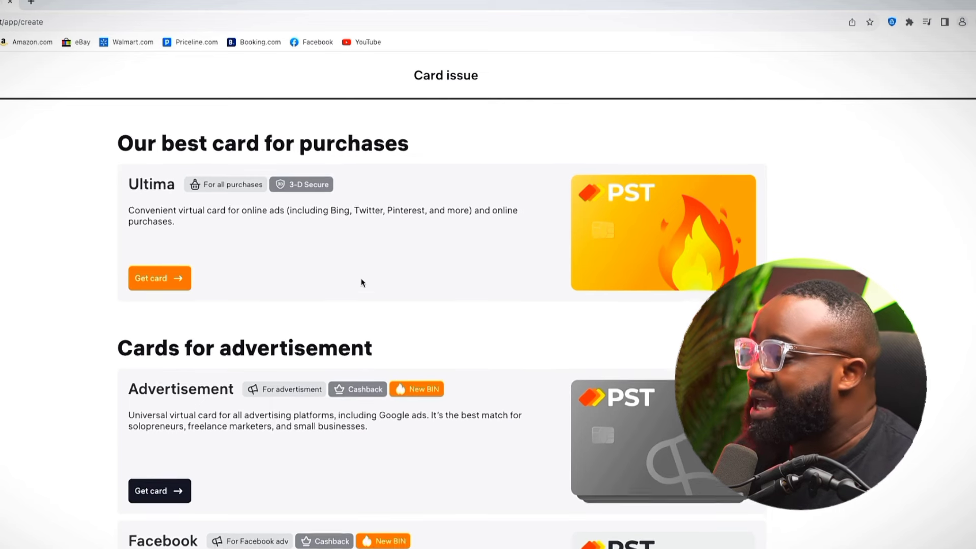
scroll(356, 239, "up", 2)
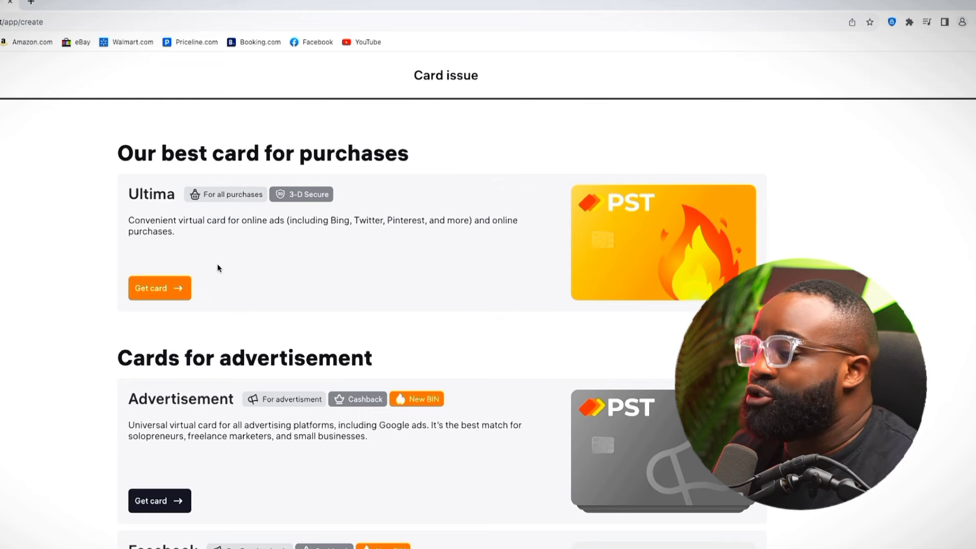
scroll(388, 316, "down", 3)
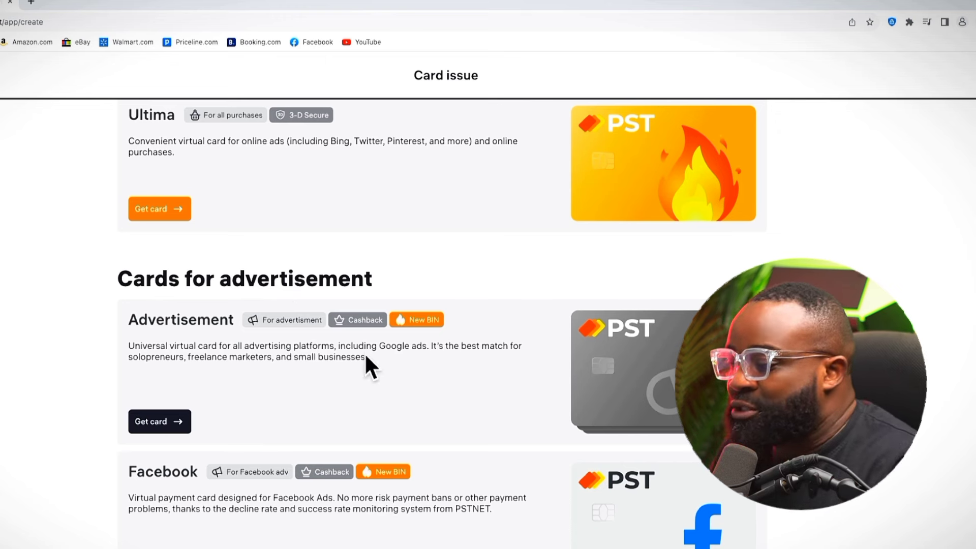
scroll(343, 363, "down", 1)
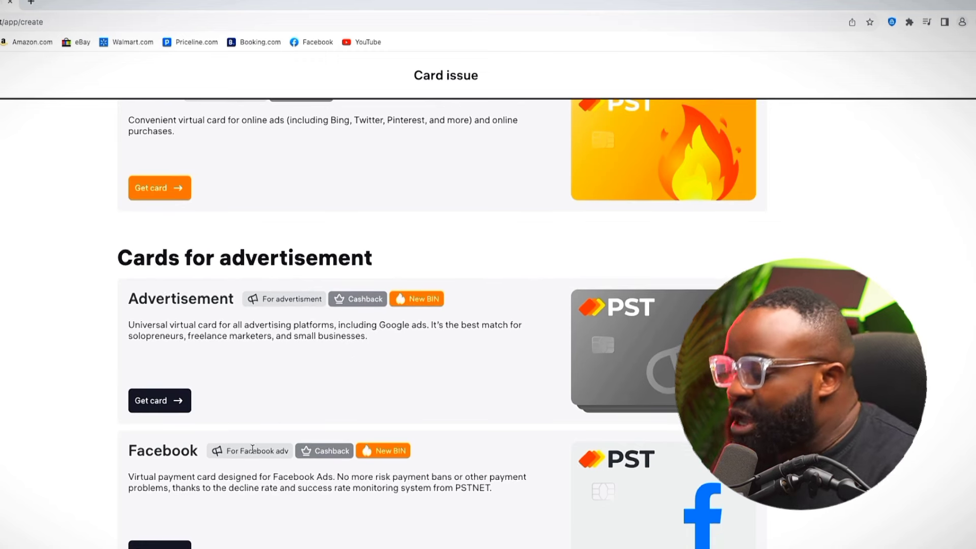
scroll(253, 447, "down", 3)
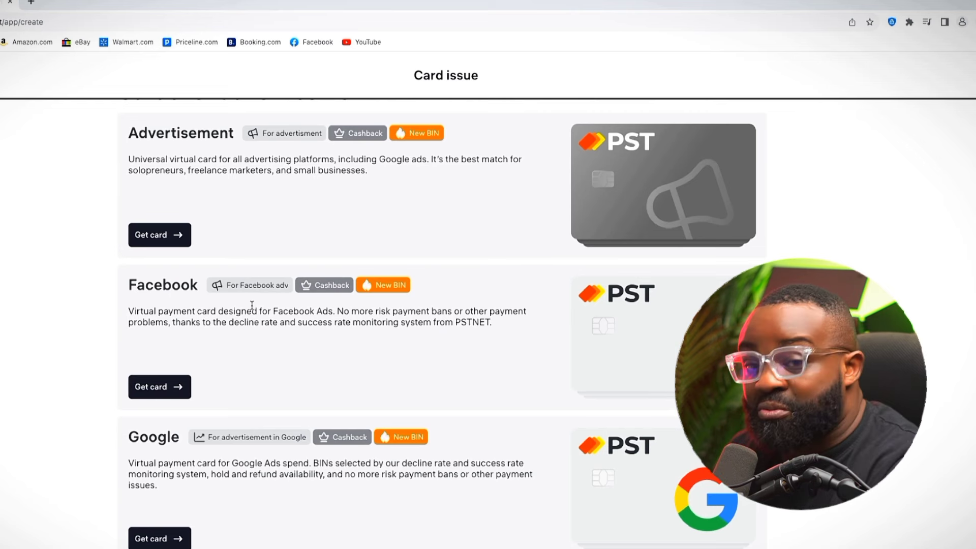
scroll(255, 382, "down", 3)
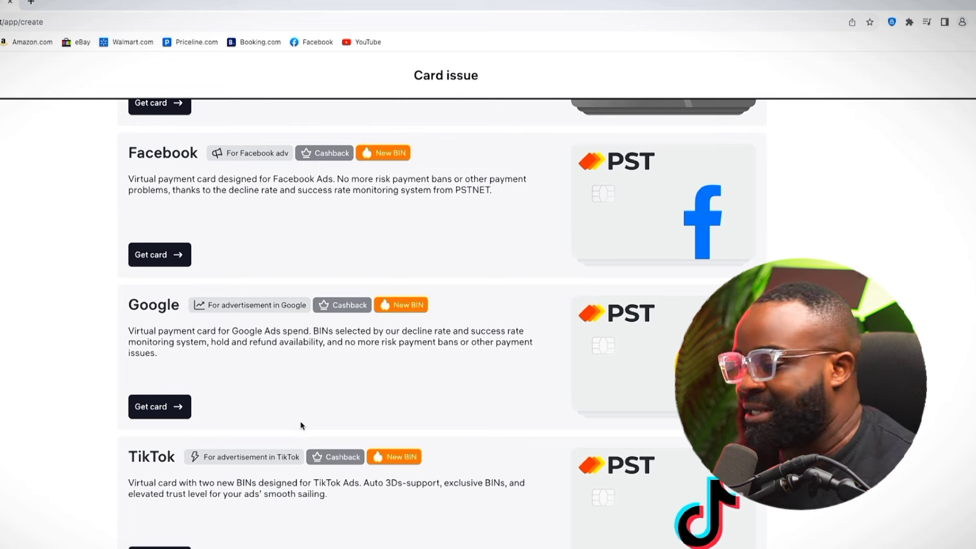
scroll(262, 454, "up", 5)
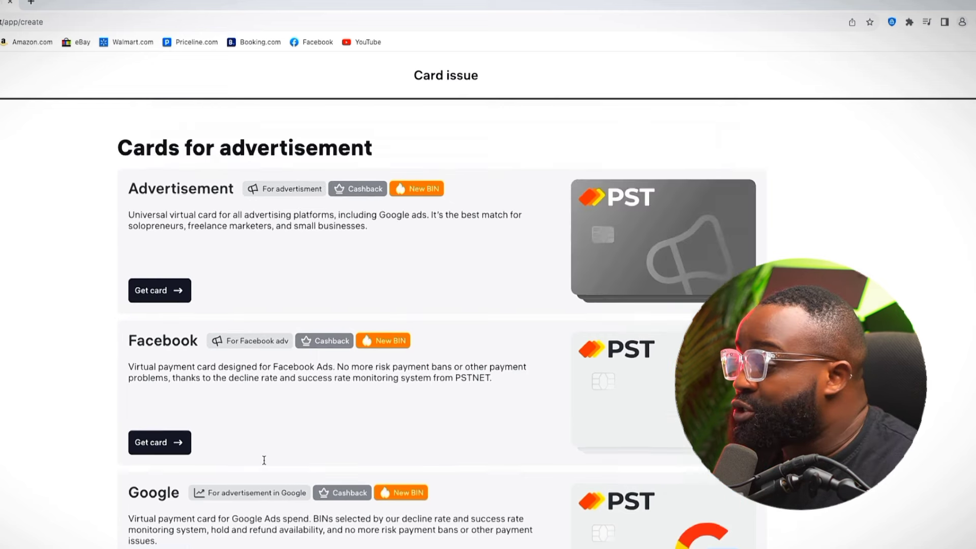
scroll(257, 353, "up", 1)
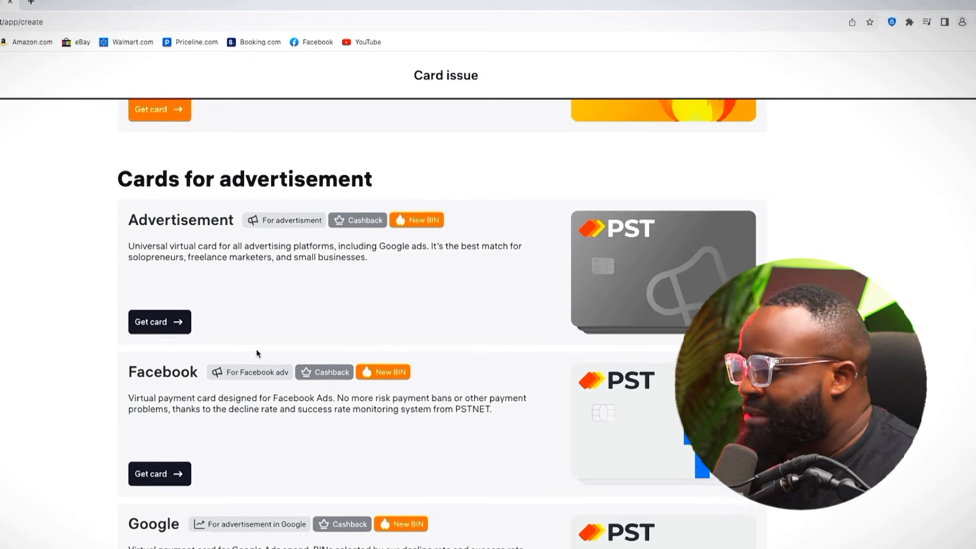
scroll(175, 366, "down", 3)
scroll(224, 370, "up", 3)
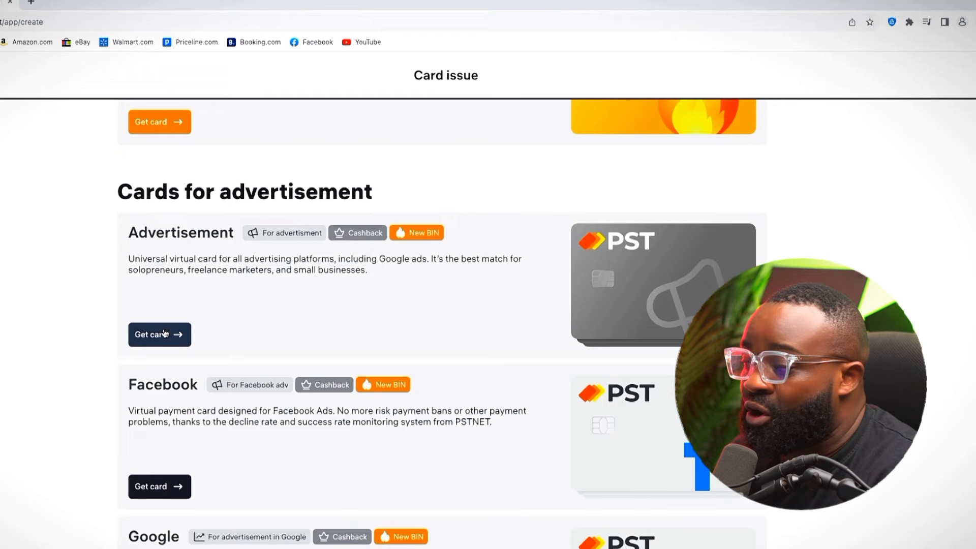
Open the Advertisement card's BIN options and scroll through the BIN table with its fees.
left_click(164, 333)
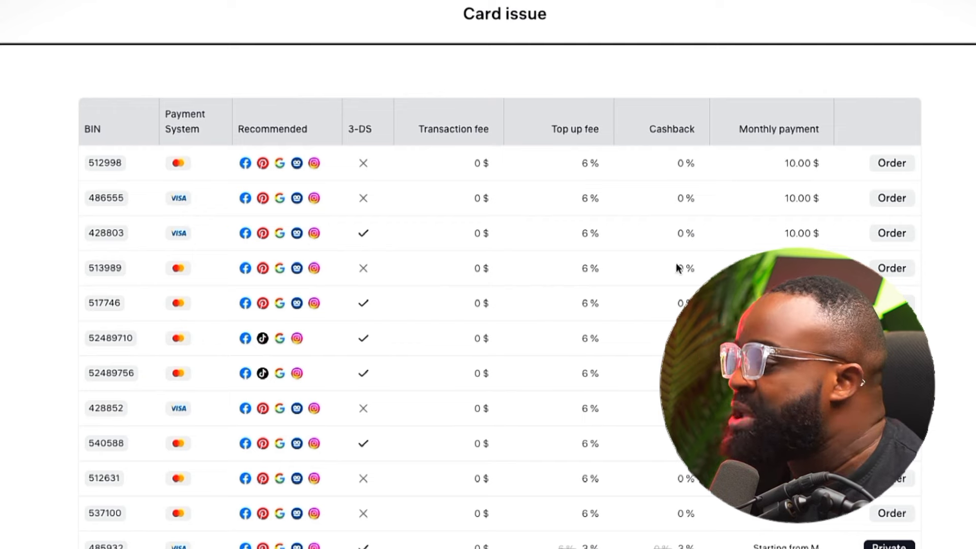
scroll(813, 233, "down", 8)
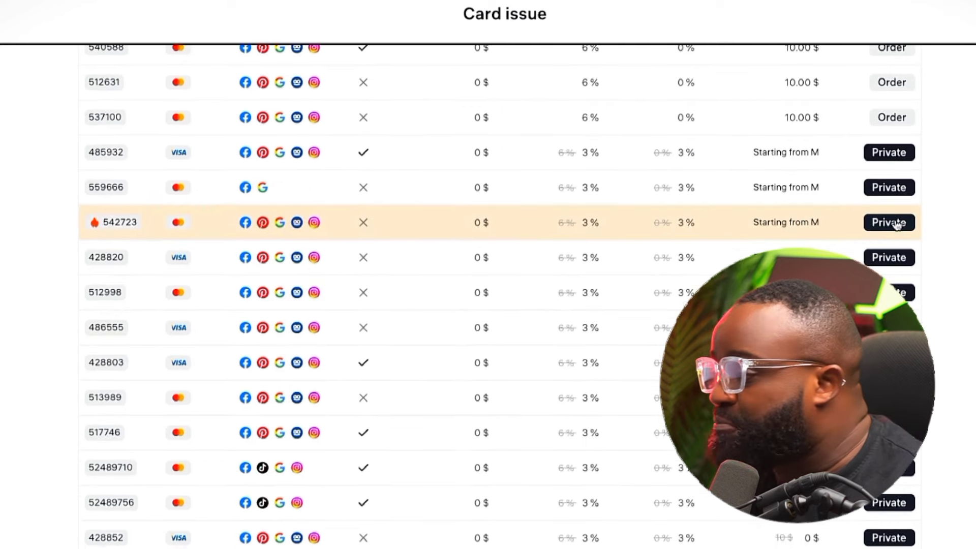
scroll(874, 234, "up", 6)
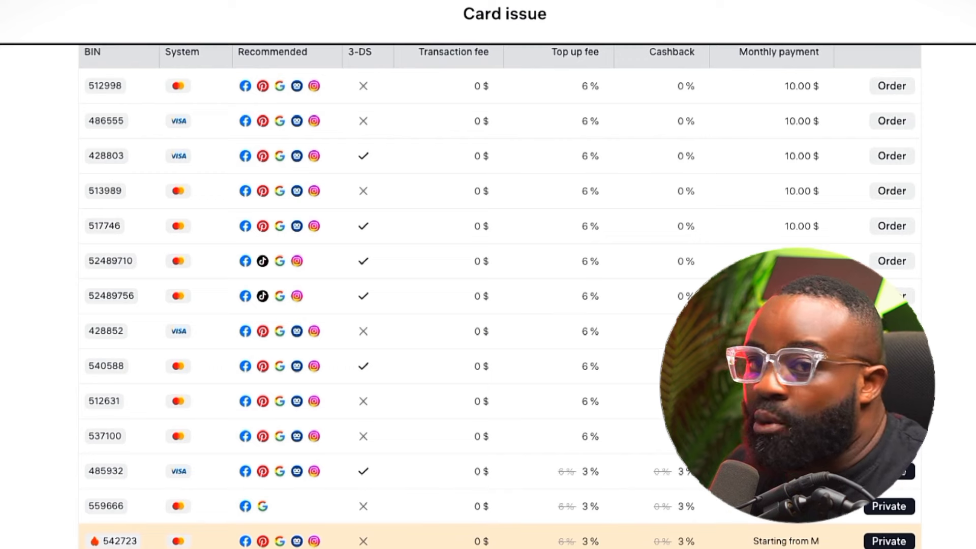
scroll(501, 295, "up", 2)
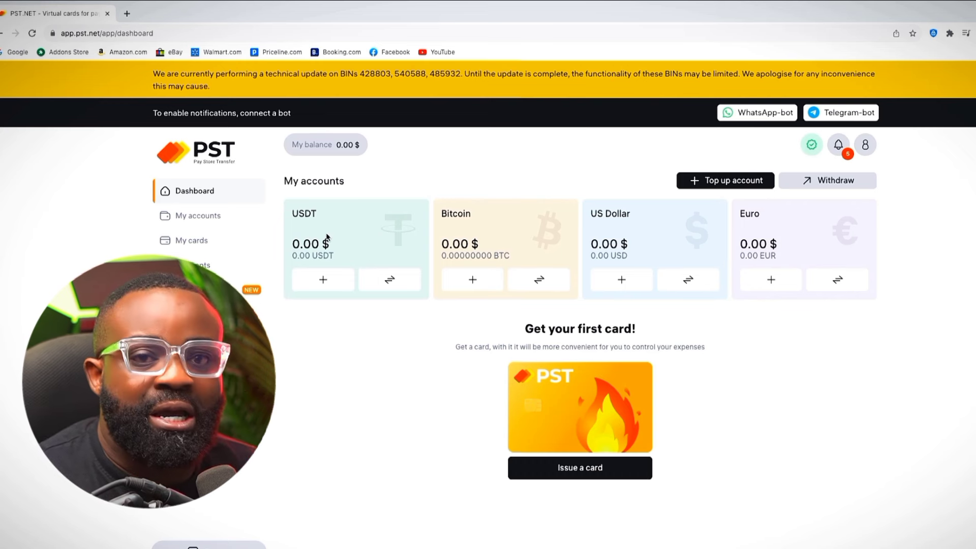
Start a deposit into the USDT account from its + button on the dashboard.
left_click(324, 280)
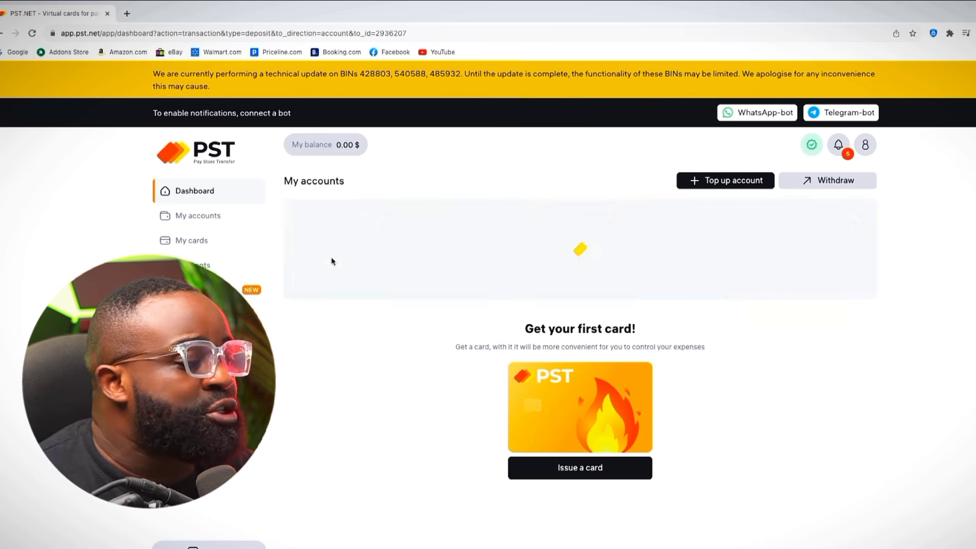